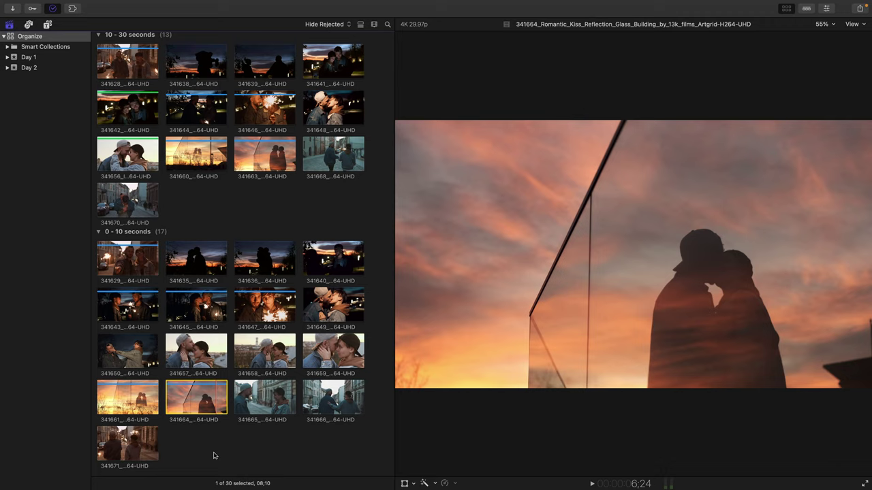
- Start a new project named 'Romance' in the Day 1 event, leaving the video settings automatic
mouse_move(77, 9)
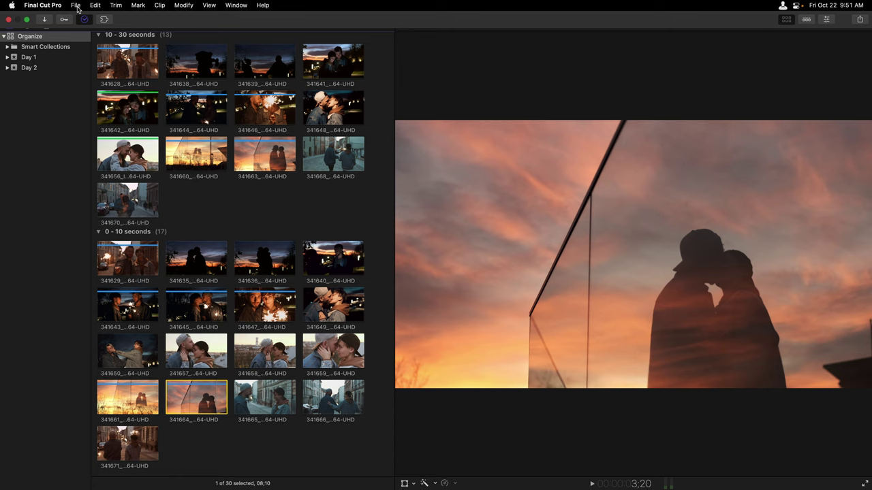
click(77, 9)
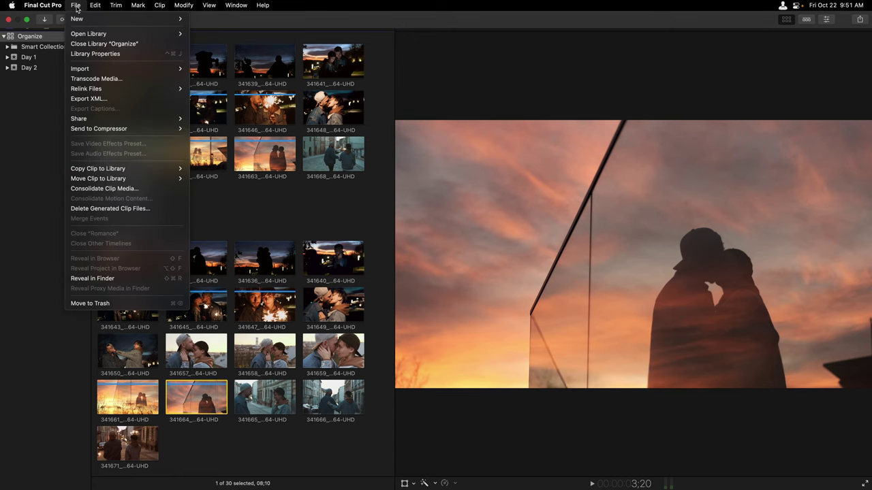
mouse_move(85, 19)
click(203, 19)
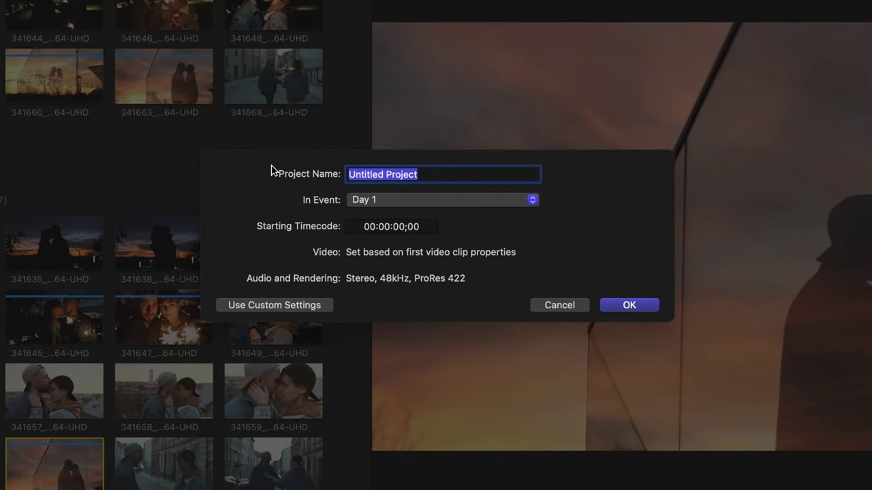
text(Romance)
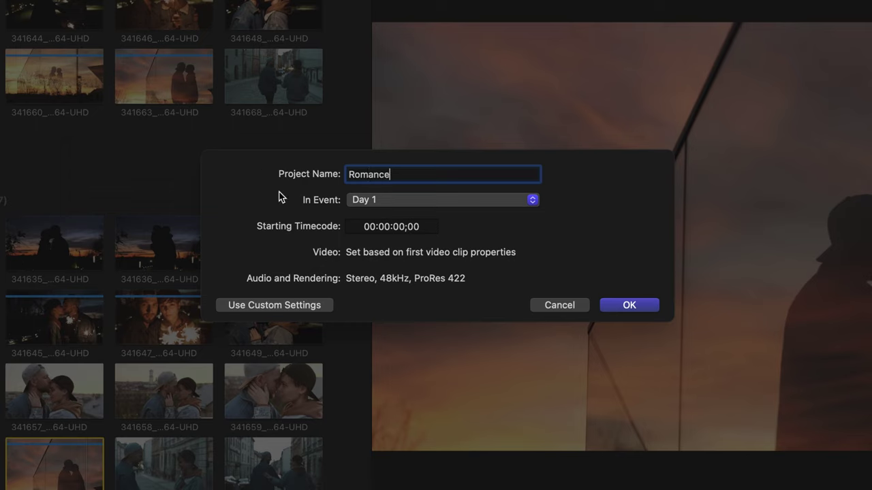
click(402, 202)
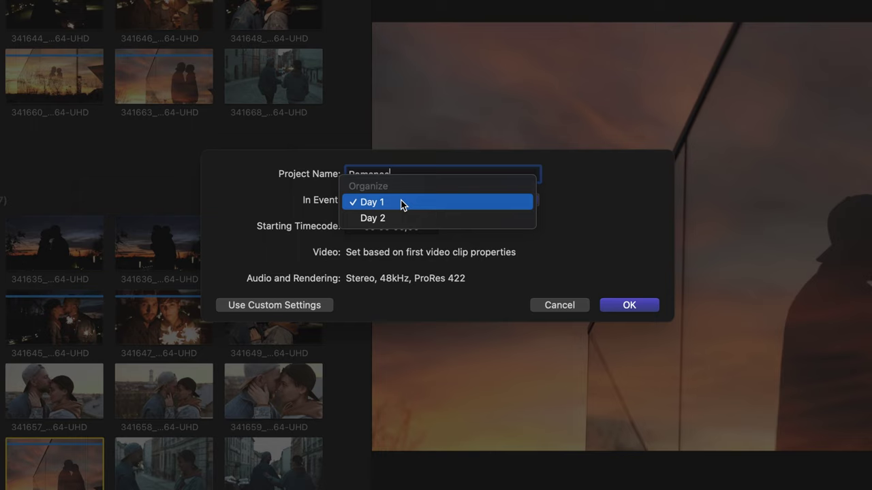
click(401, 202)
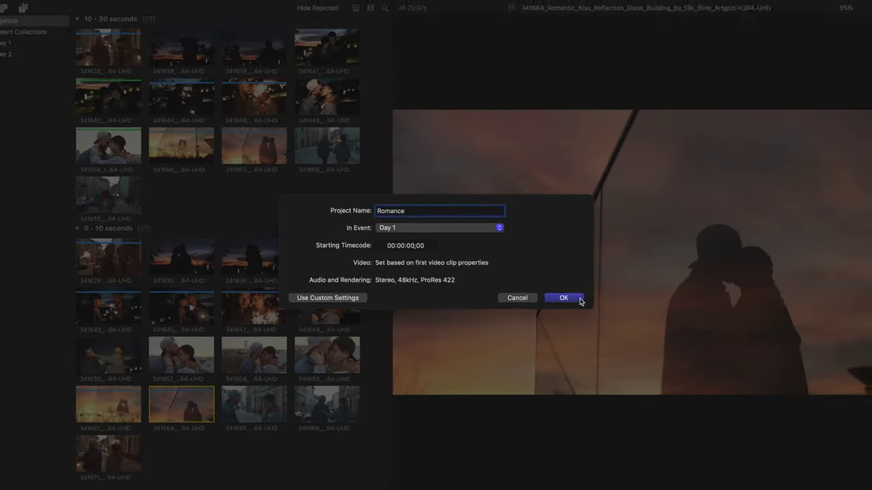
- Create the Romance project, confirm clip 341664 is 3840x2160, and add it to the timeline
click(652, 306)
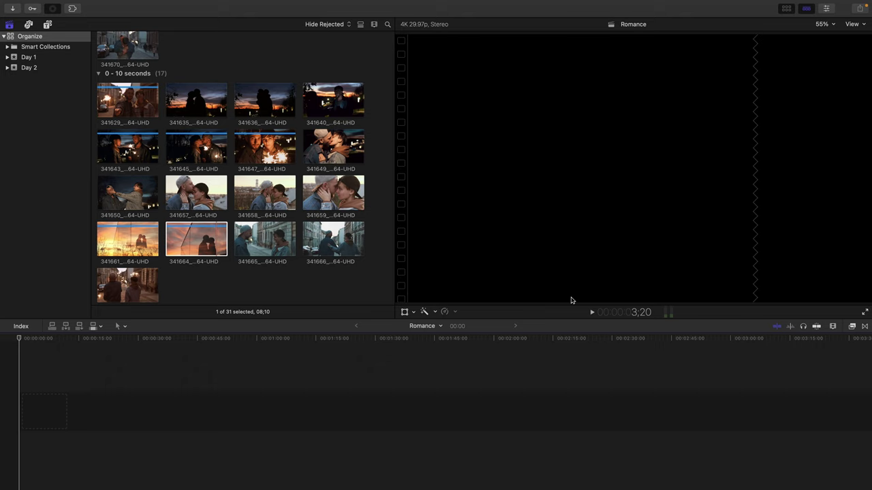
click(188, 239)
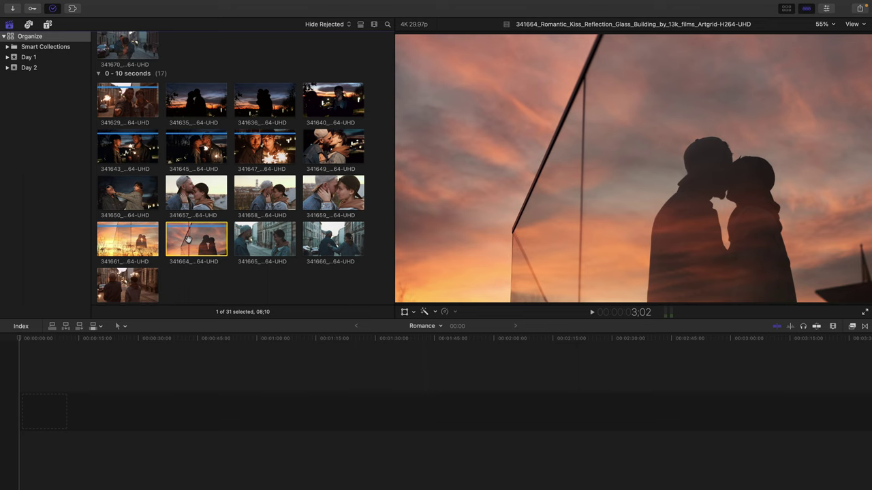
click(827, 9)
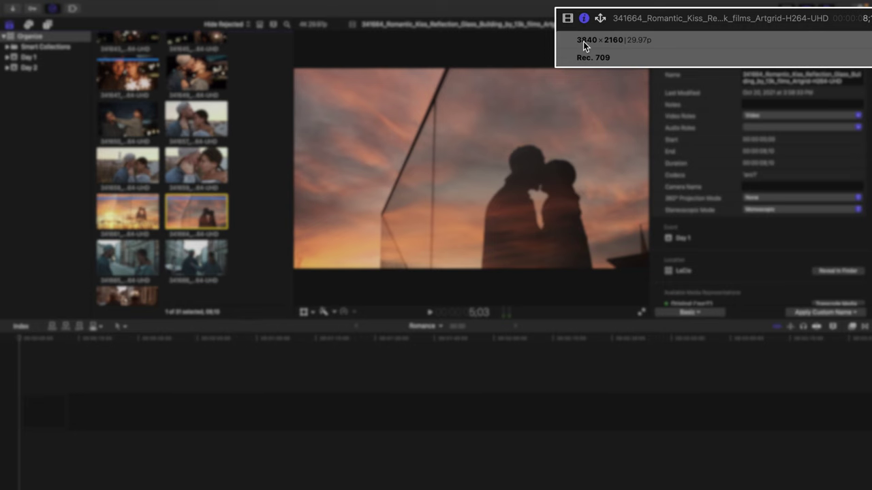
drag(197, 213, 86, 390)
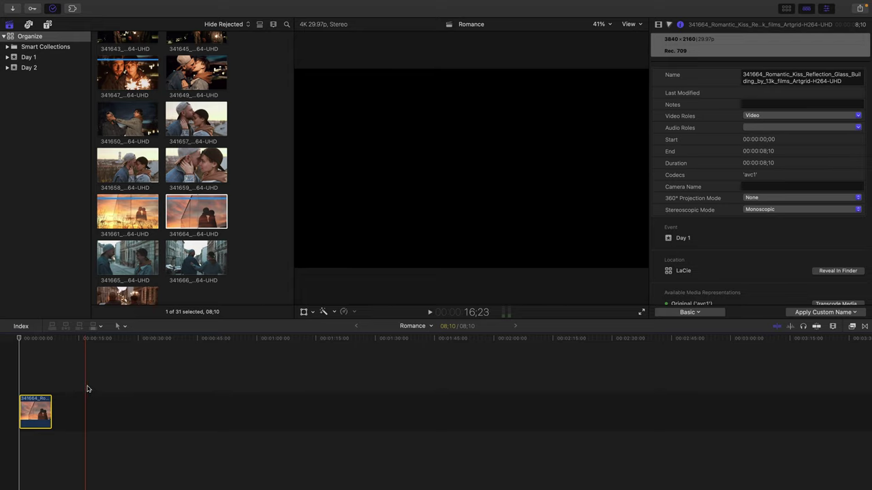
- Select the Romance project in the Projects list to show its 3840×2160, 29.97p properties
scroll(233, 147, up, 5)
scroll(234, 147, up, 8)
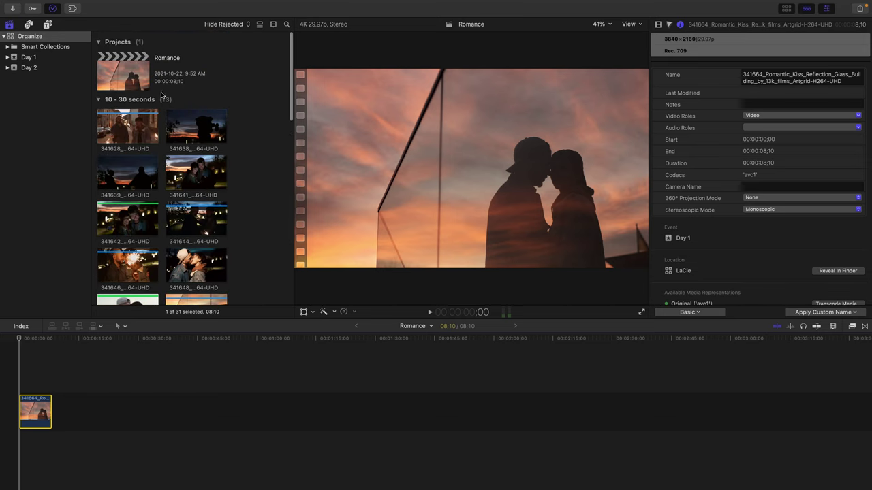
click(126, 75)
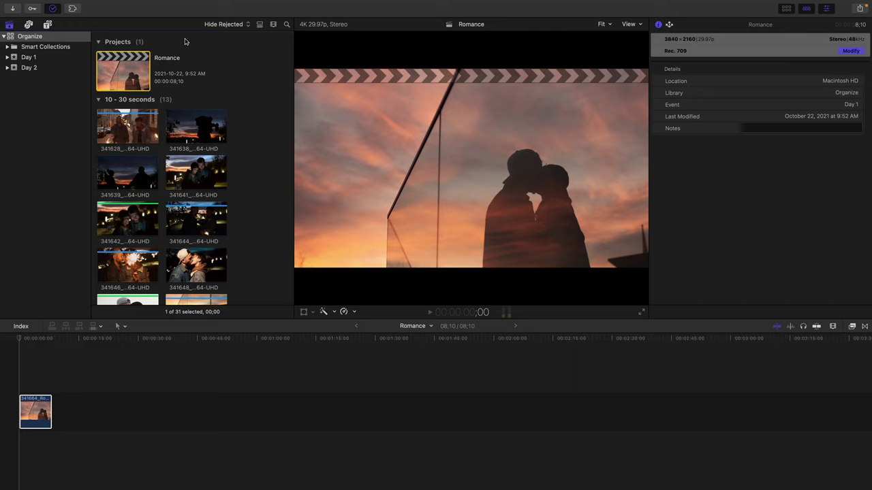
- Create a 'Scale Up' project with custom settings and the 1080p HD 1920x1080 29.97p format
mouse_move(42, 2)
click(71, 5)
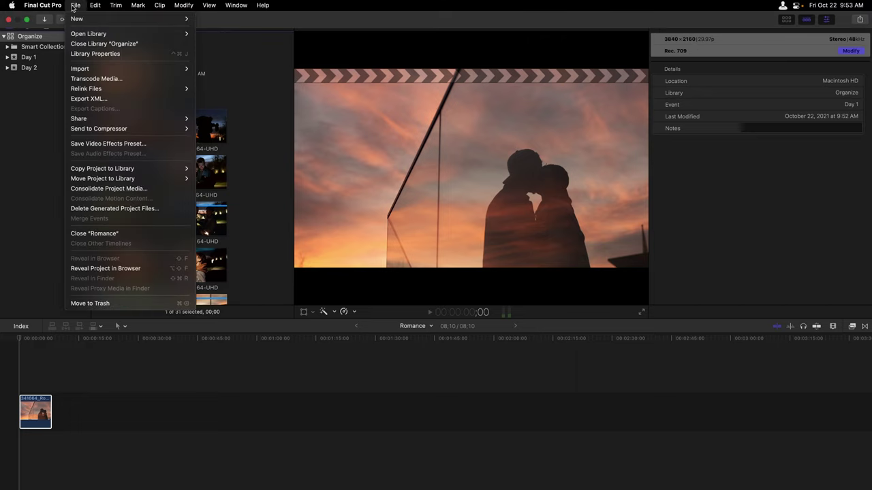
mouse_move(79, 19)
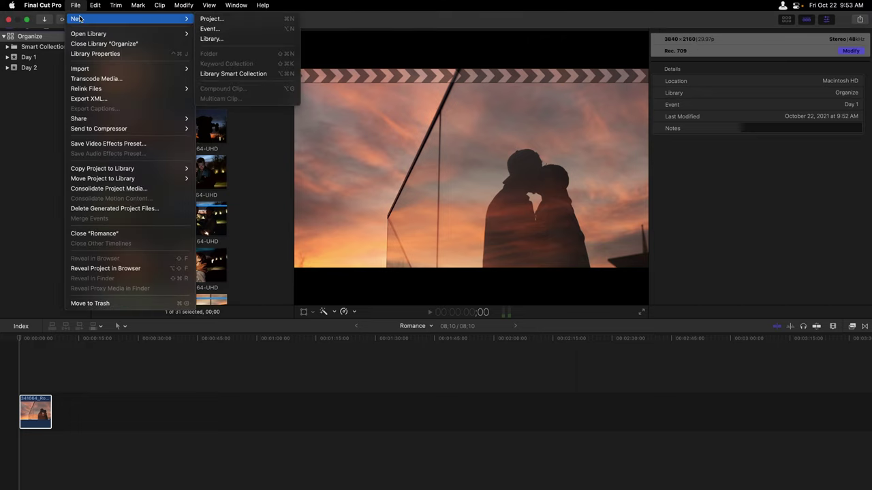
click(258, 19)
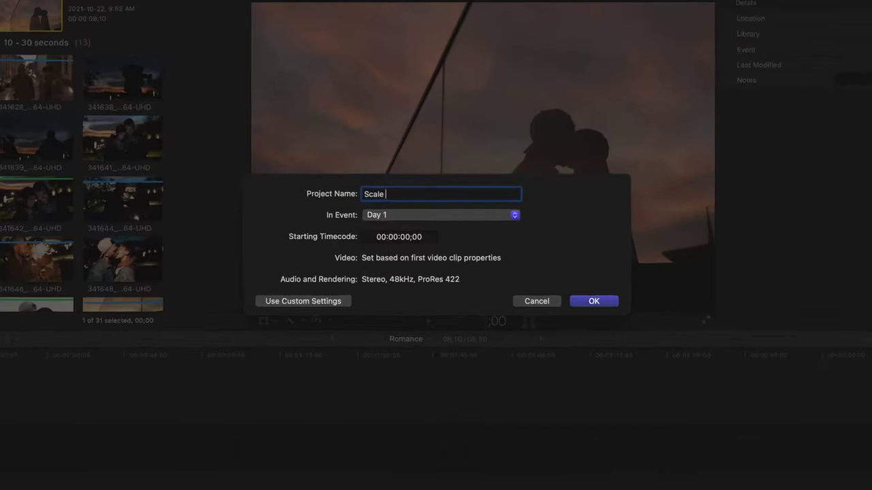
text(Up)
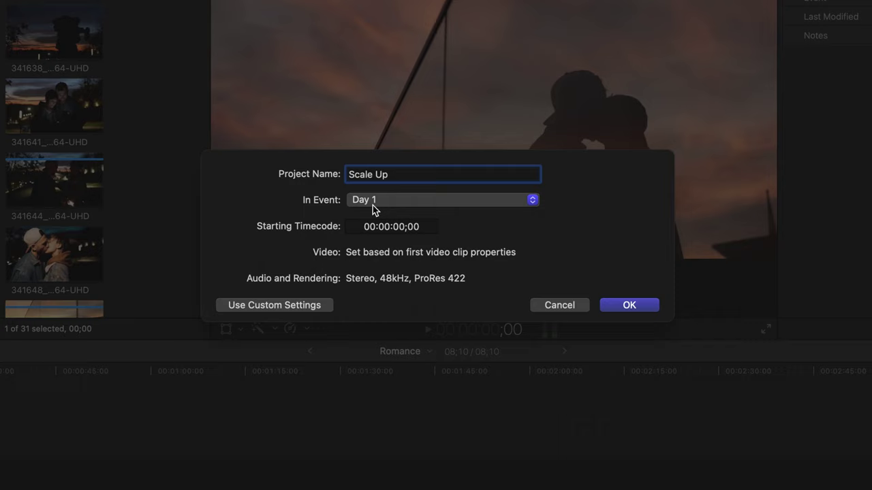
click(299, 308)
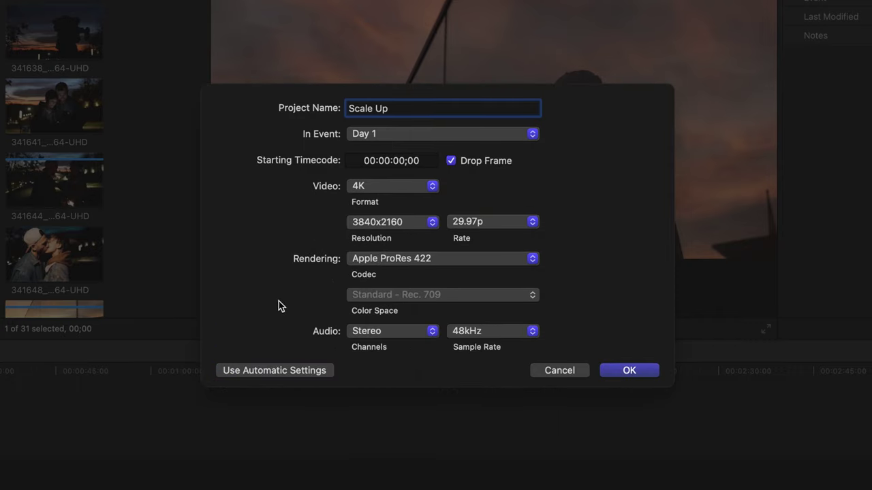
click(396, 188)
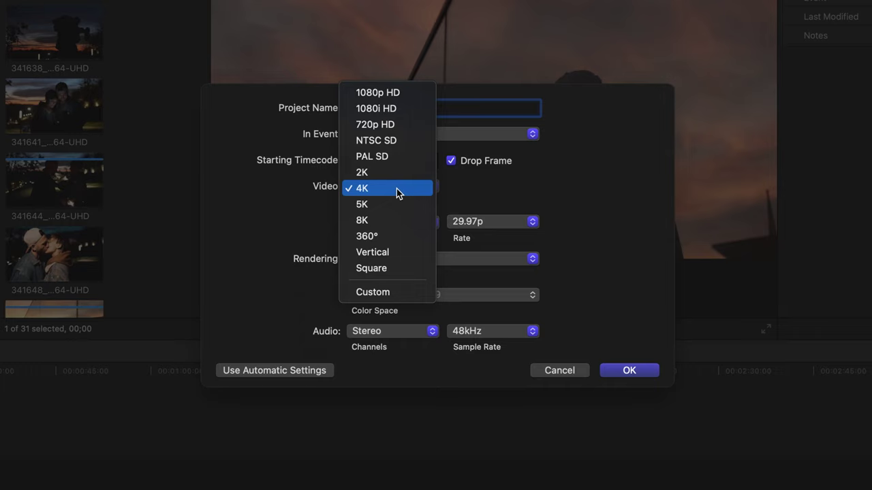
click(423, 100)
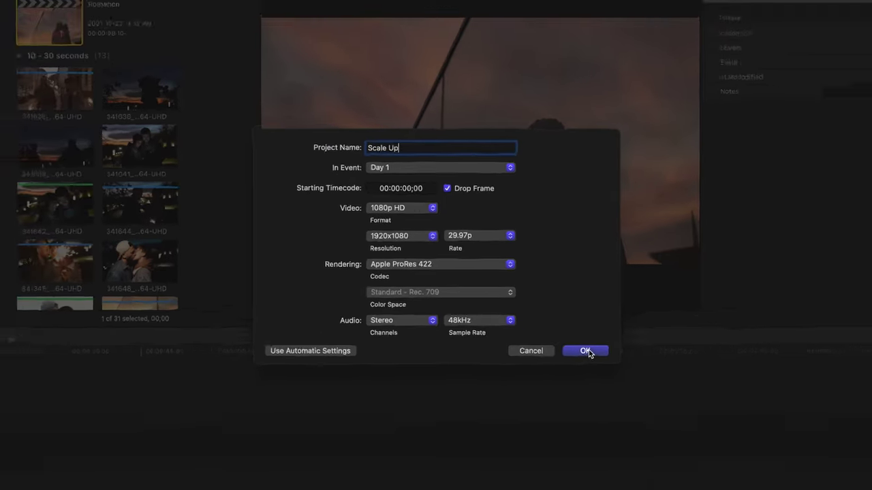
click(585, 351)
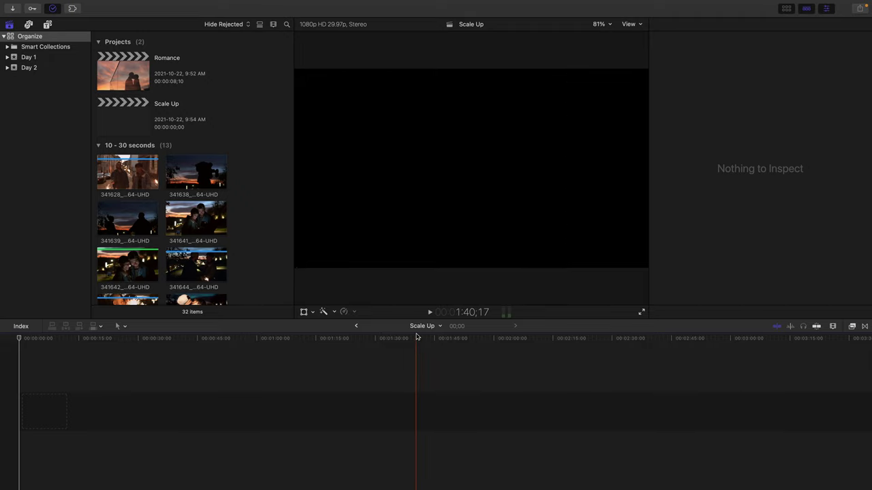
- Add the 4K sparklers clip 341628 to the Scale Up timeline and select the Scale Up project
click(137, 177)
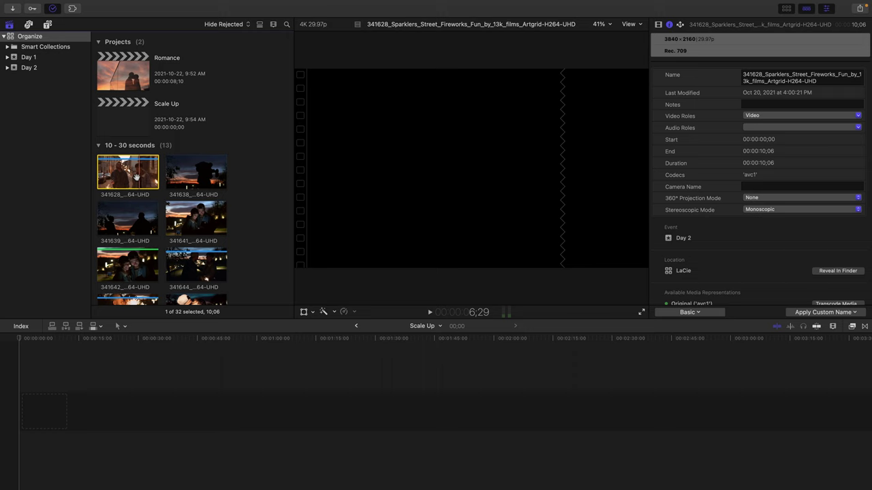
drag(137, 175, 86, 422)
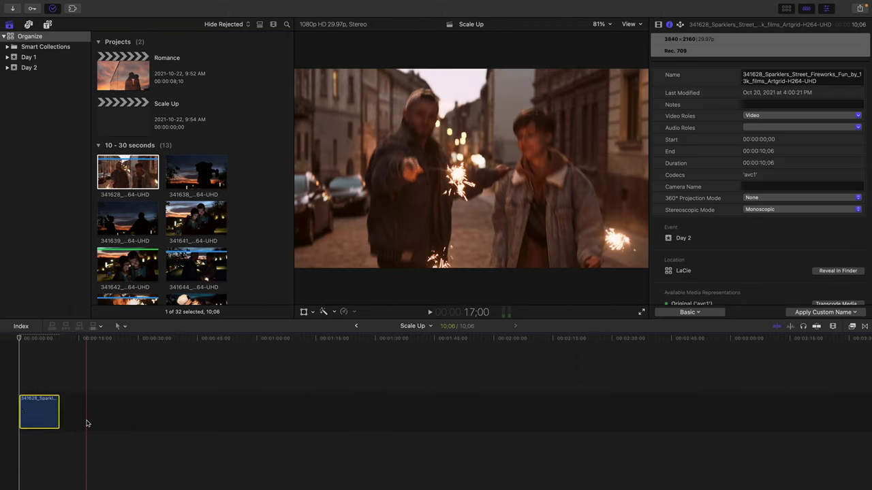
click(134, 175)
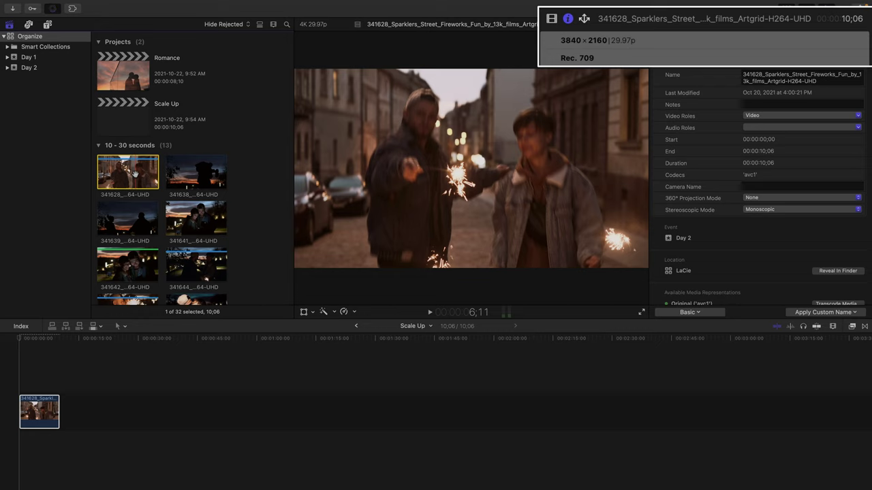
click(128, 118)
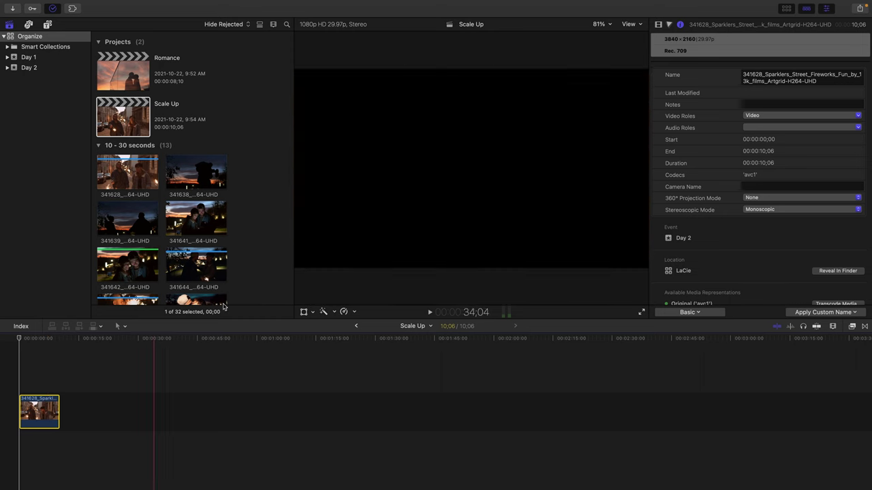
- Set clip 341628's Spatial Conform Type to None in the Video Inspector
click(658, 25)
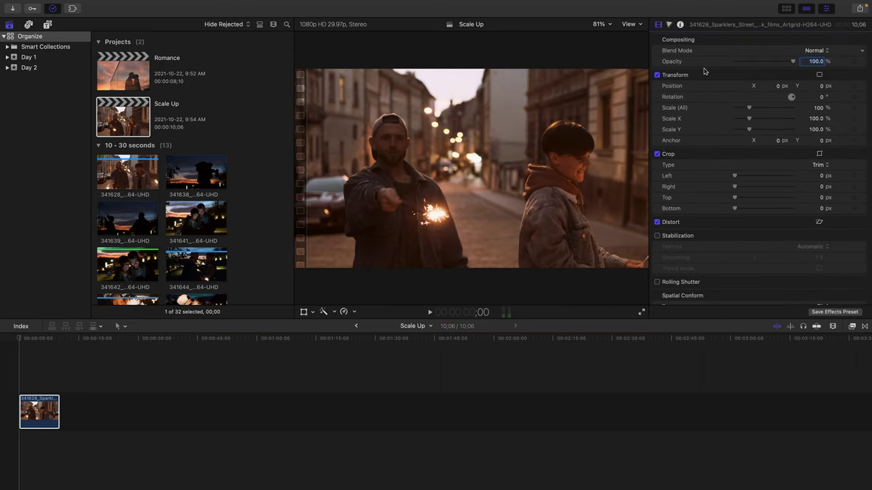
scroll(713, 235, down, 2)
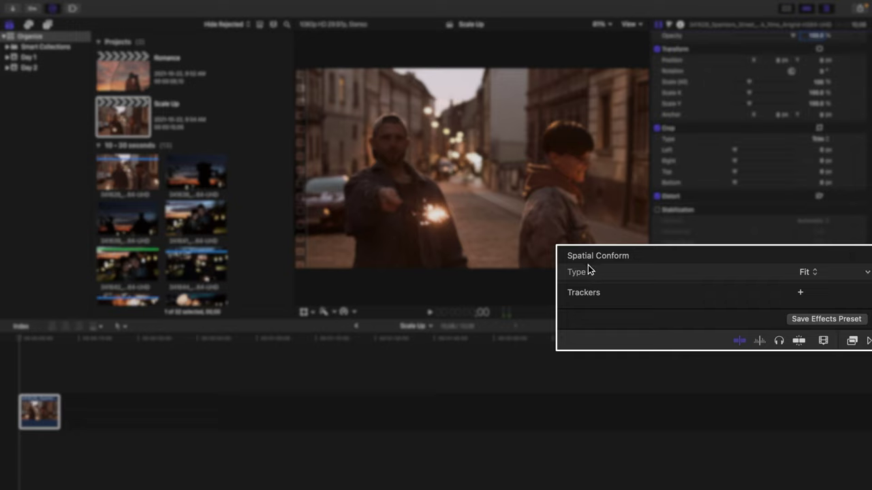
click(811, 276)
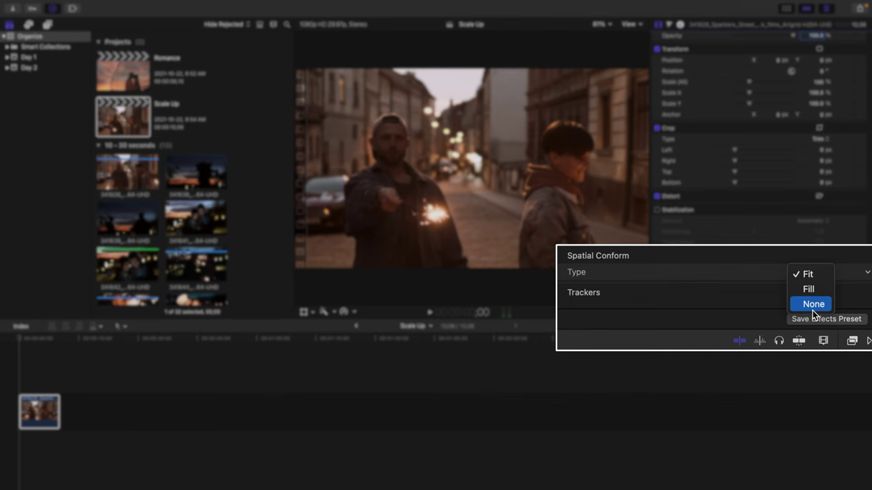
click(812, 304)
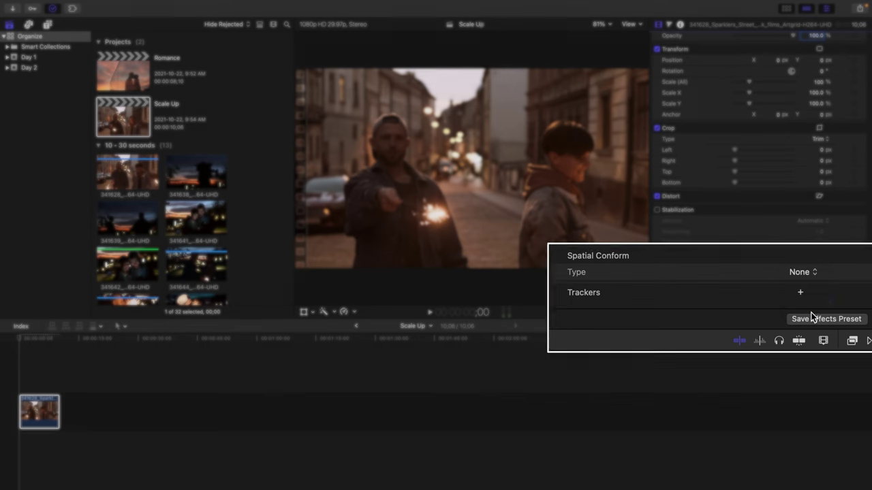
- Reposition clip 341628 to X 566.4 px, Y −75.2 px, centring the man with the sparkler
click(304, 311)
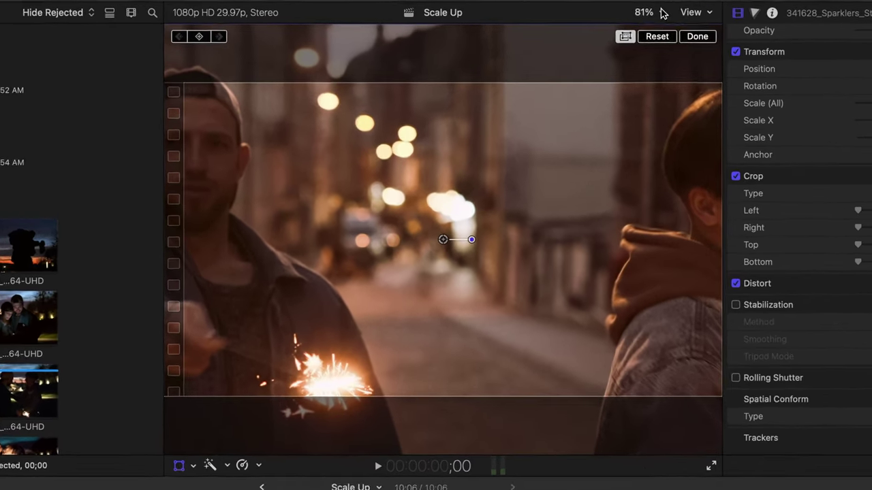
click(609, 25)
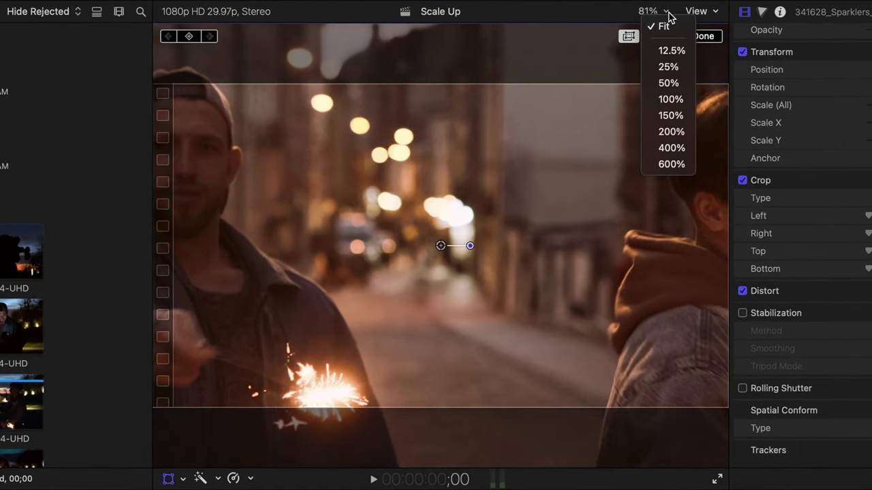
click(669, 83)
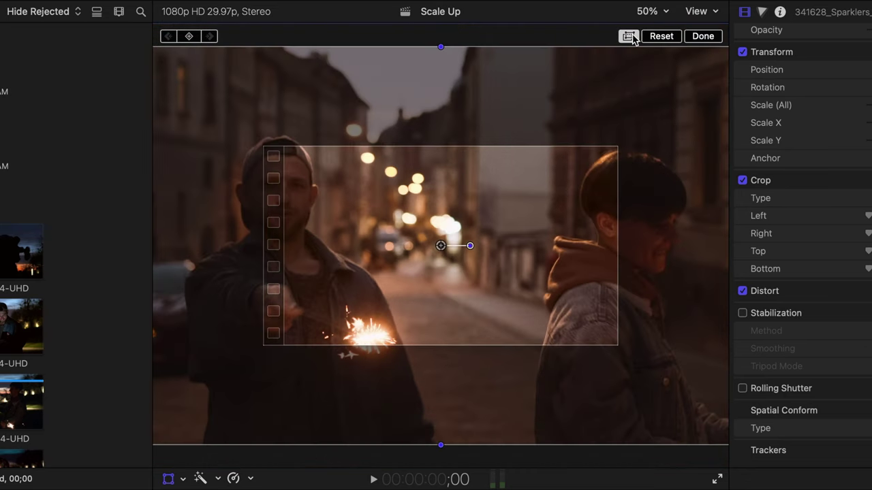
click(628, 37)
click(628, 36)
drag(404, 245, 475, 257)
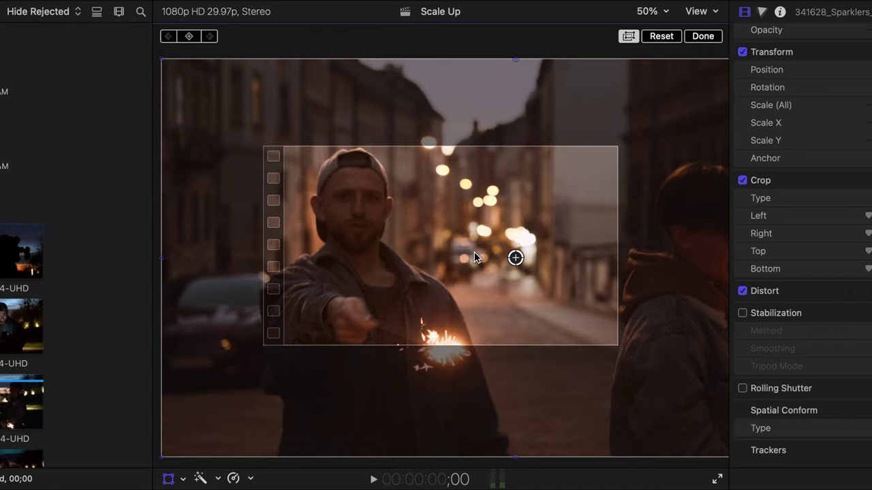
drag(476, 257, 502, 257)
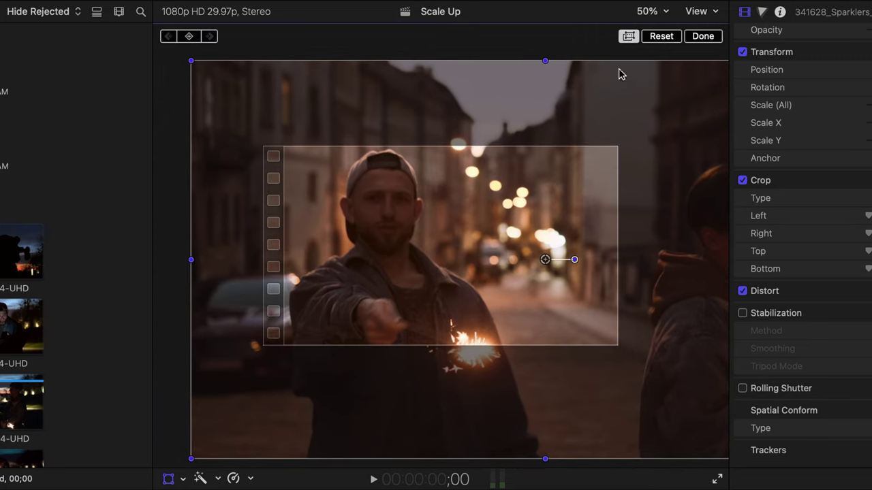
click(704, 38)
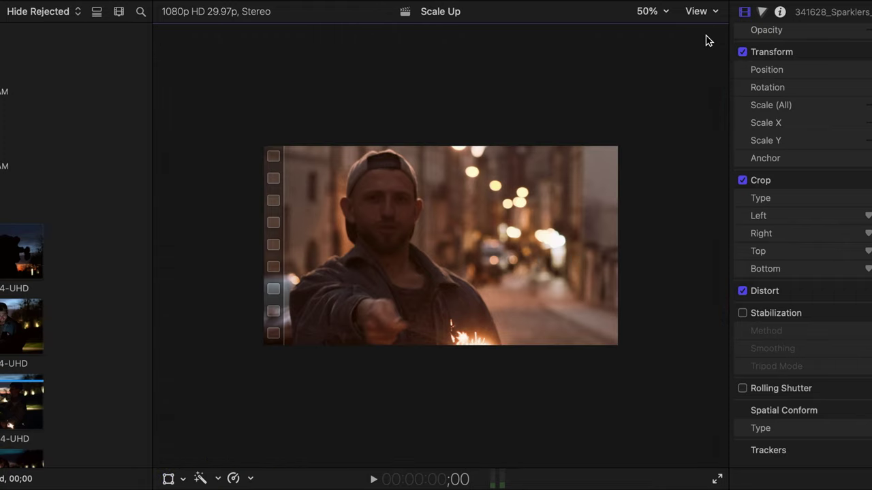
click(666, 13)
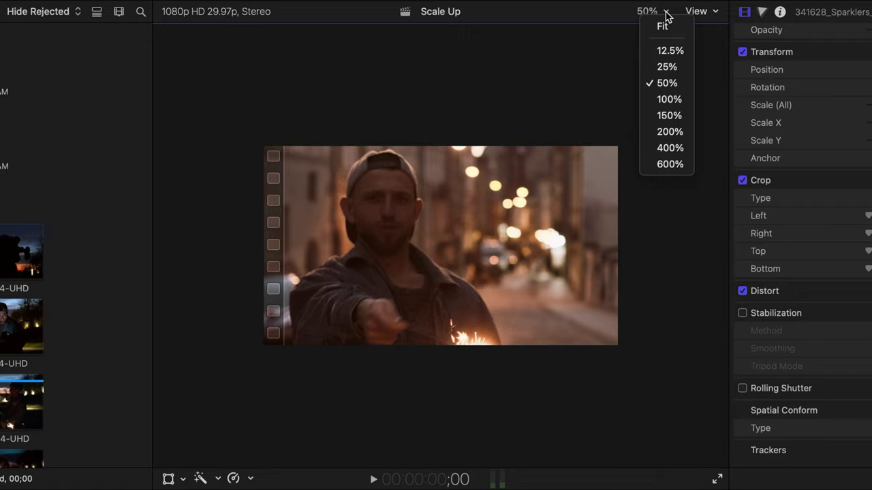
click(662, 25)
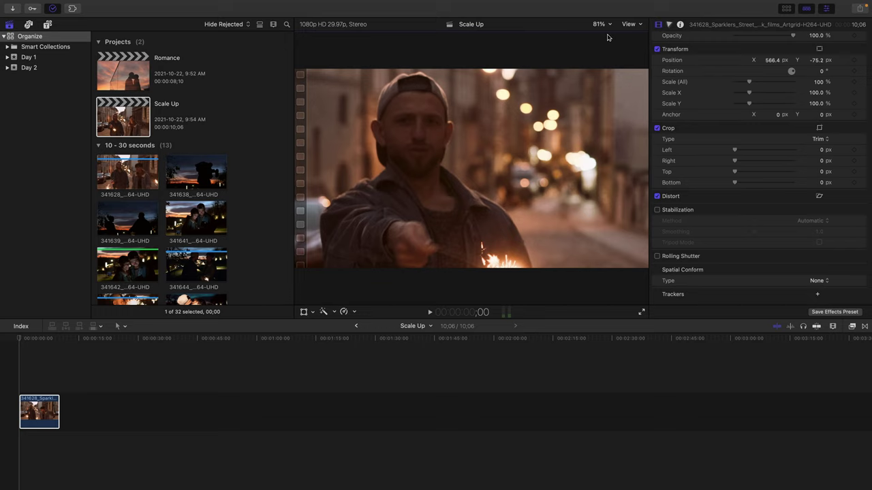
- Check Scale Up's settings (1080p HD, 29.97p, Apple ProRes 422) and cancel without changes
scroll(123, 115, down, 1)
click(123, 116)
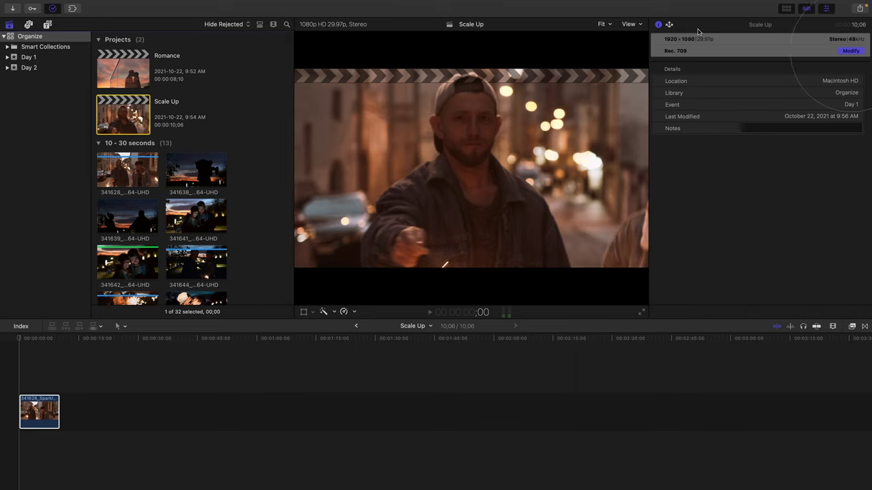
click(851, 53)
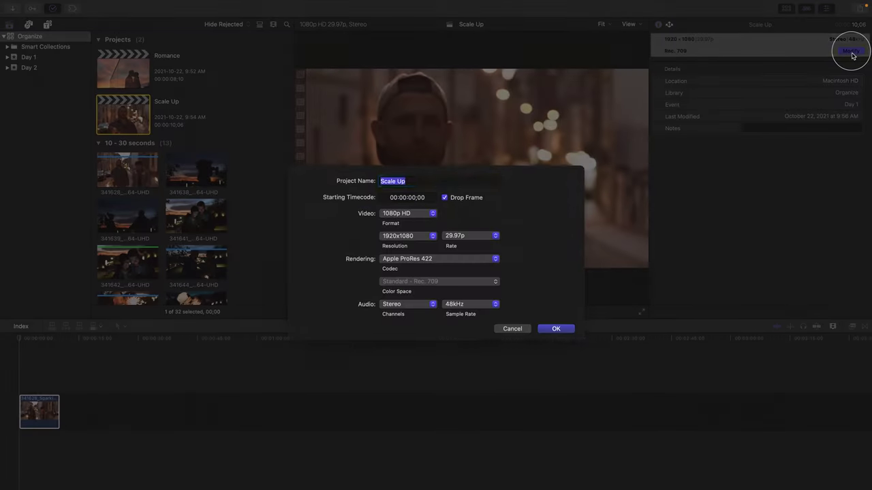
click(414, 216)
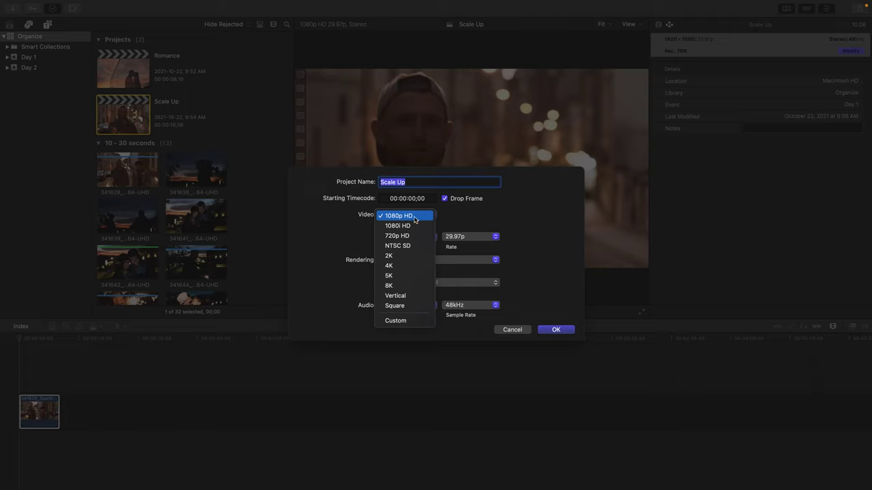
click(421, 216)
click(485, 239)
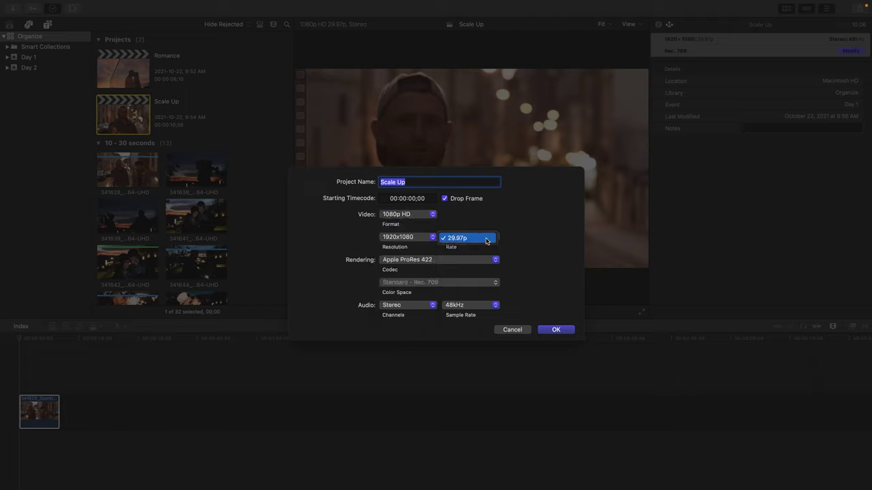
click(485, 240)
click(452, 261)
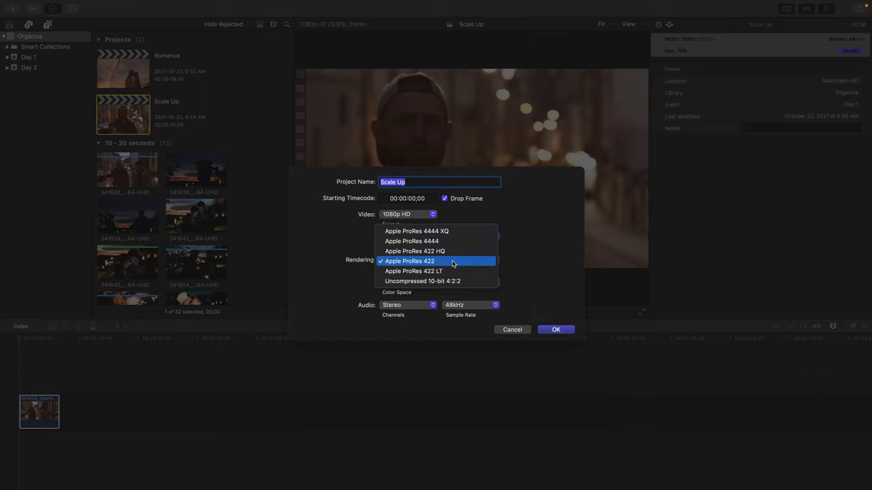
click(452, 261)
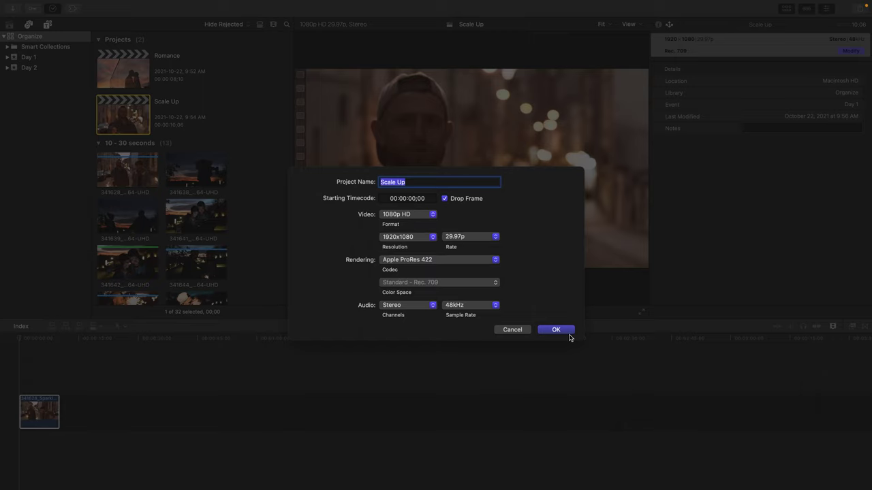
click(512, 330)
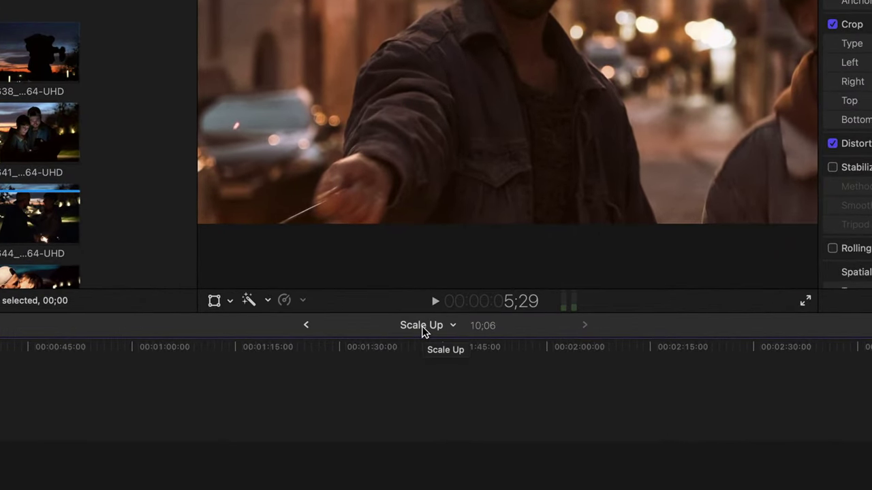
click(307, 328)
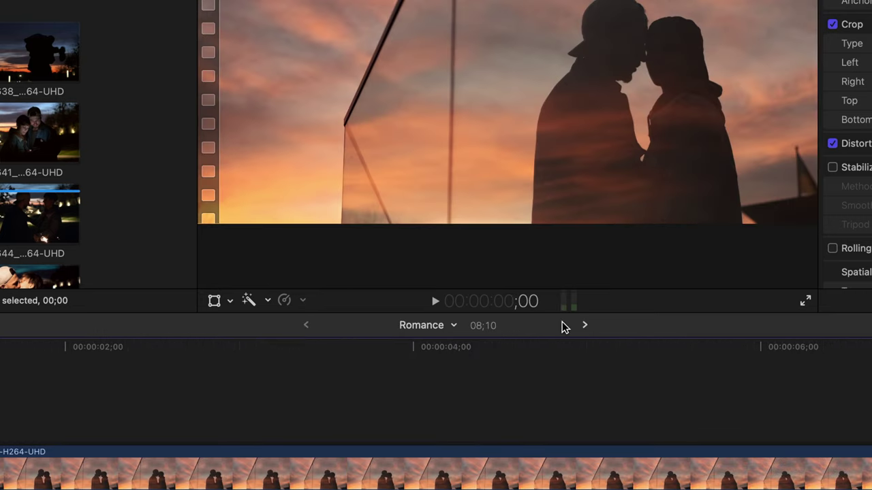
click(585, 326)
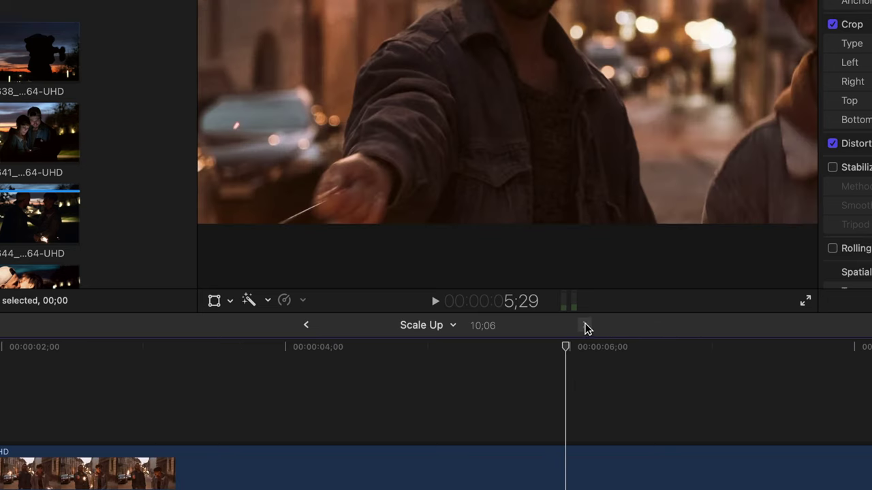
click(454, 325)
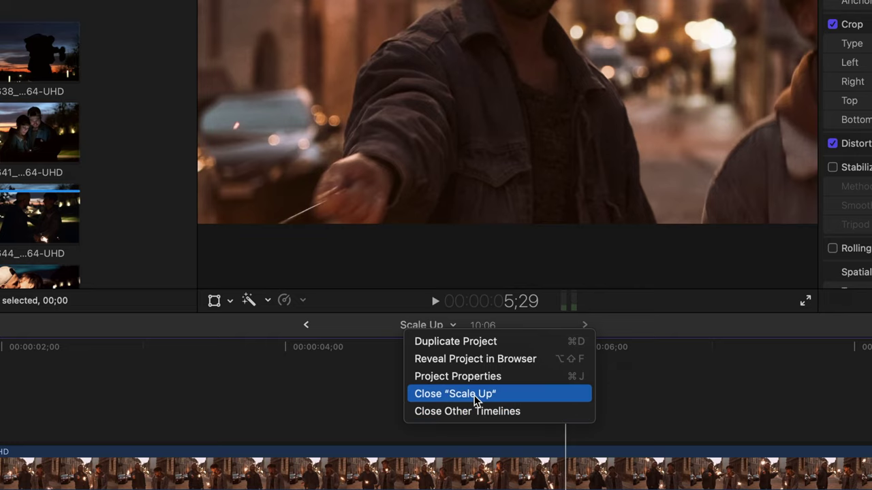
key(Escape)
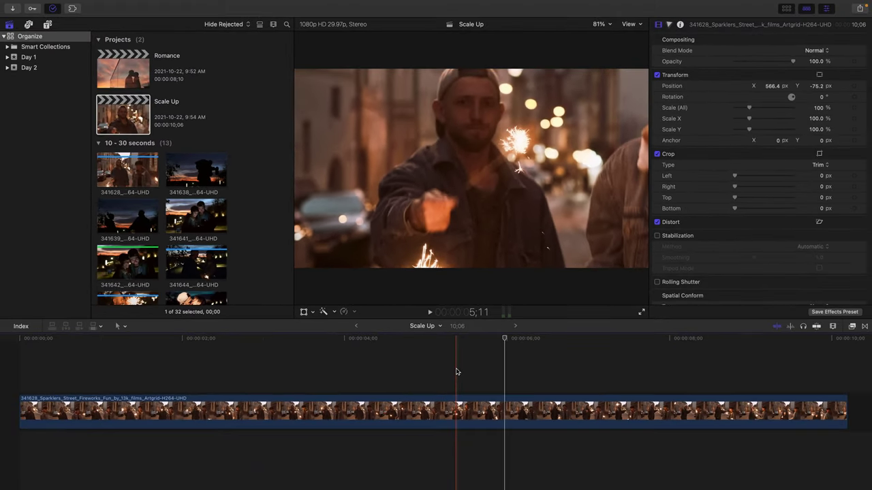
- Start a new project in Day 1 showing custom settings: 1080p HD 1920×1080, 29.97p, ProRes 422
click(139, 110)
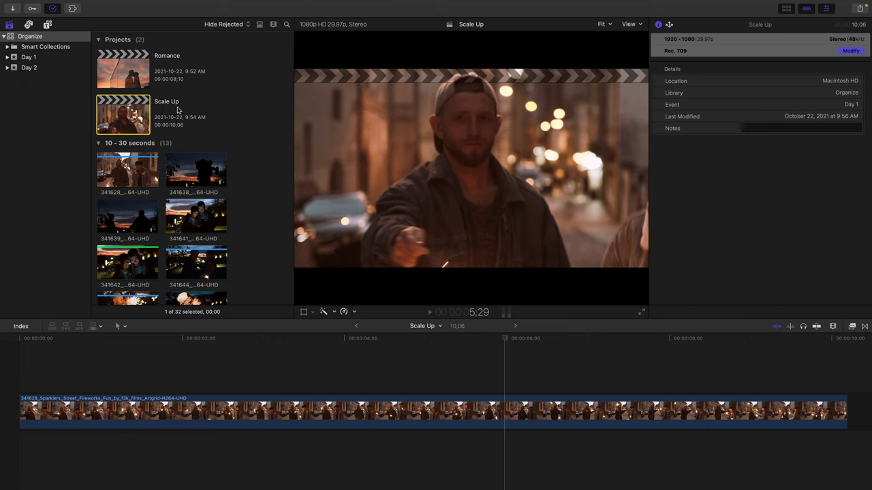
click(30, 58)
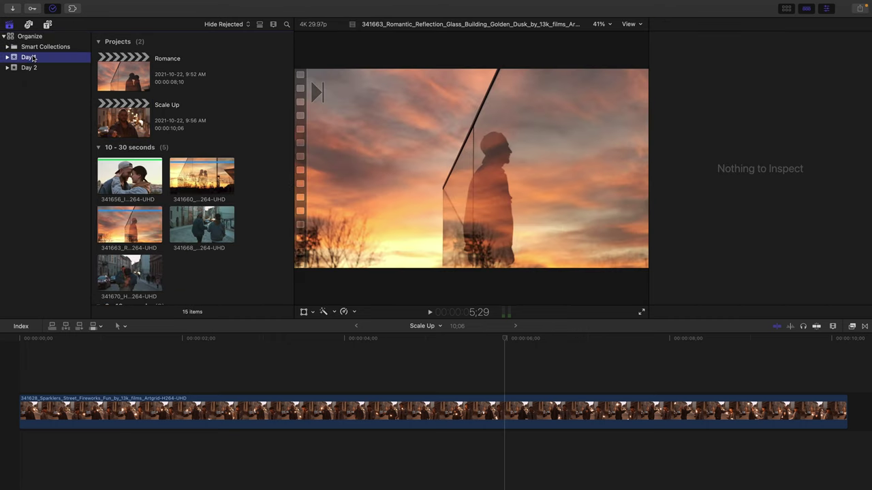
click(77, 6)
mouse_move(81, 17)
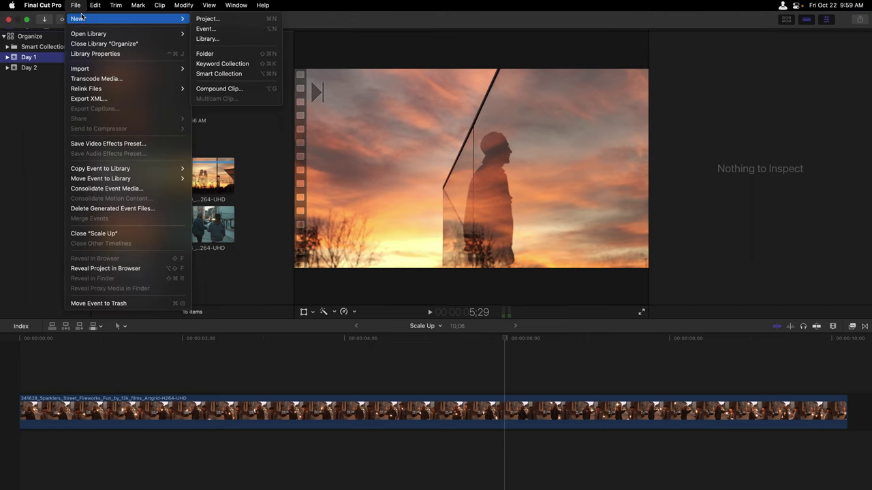
click(225, 22)
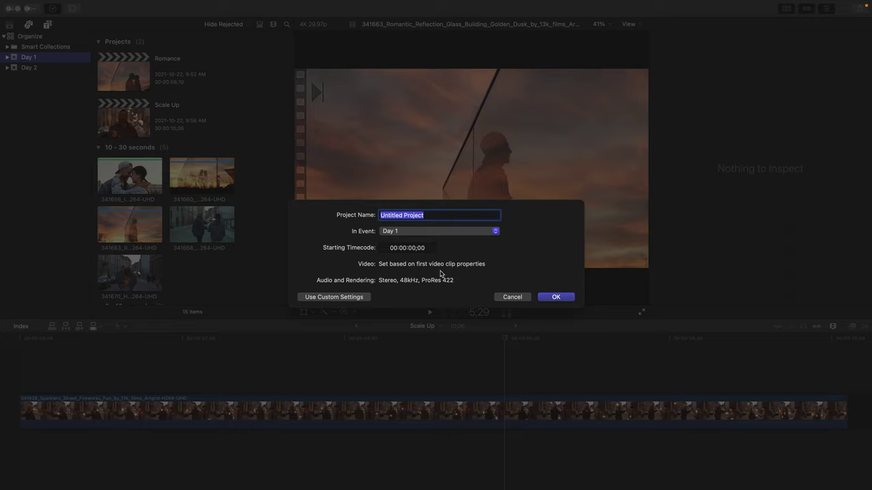
click(325, 298)
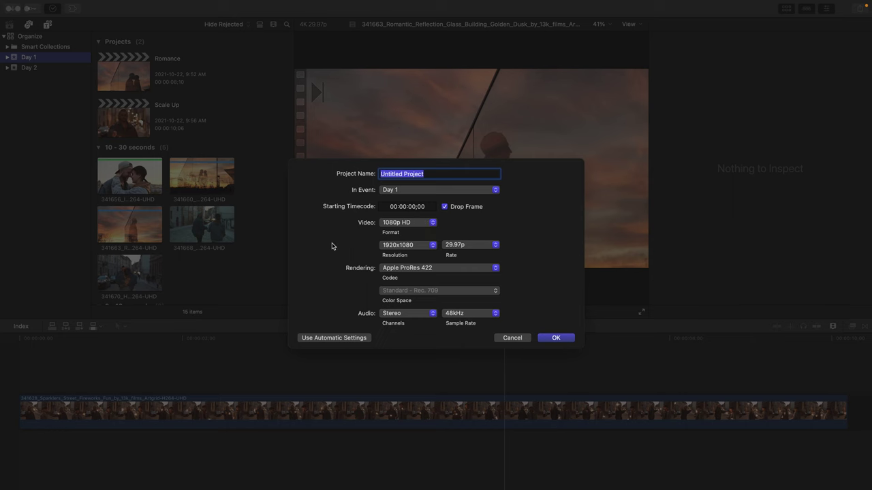
- Cancel the new project, then open Scale Up's Project Properties and its Modify settings
click(529, 339)
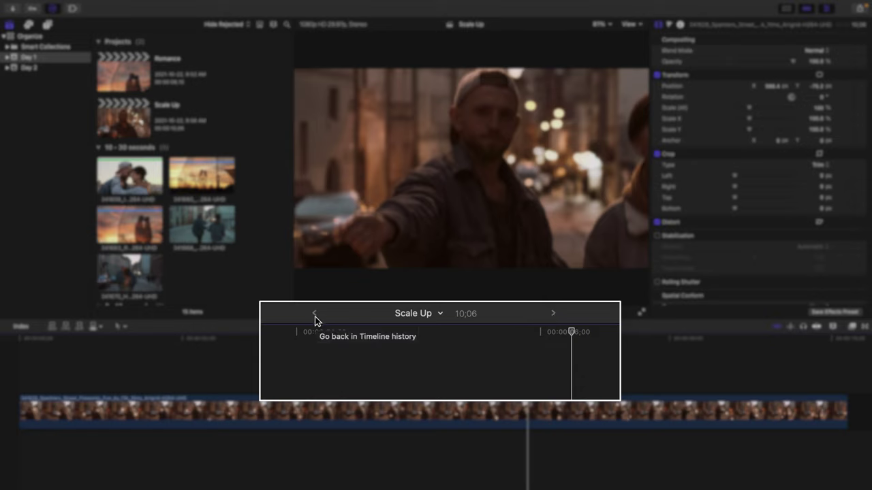
click(440, 313)
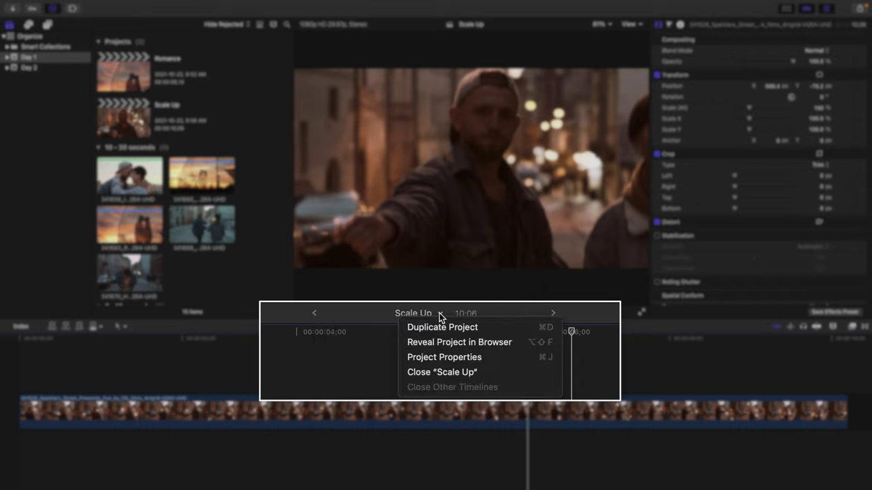
click(448, 357)
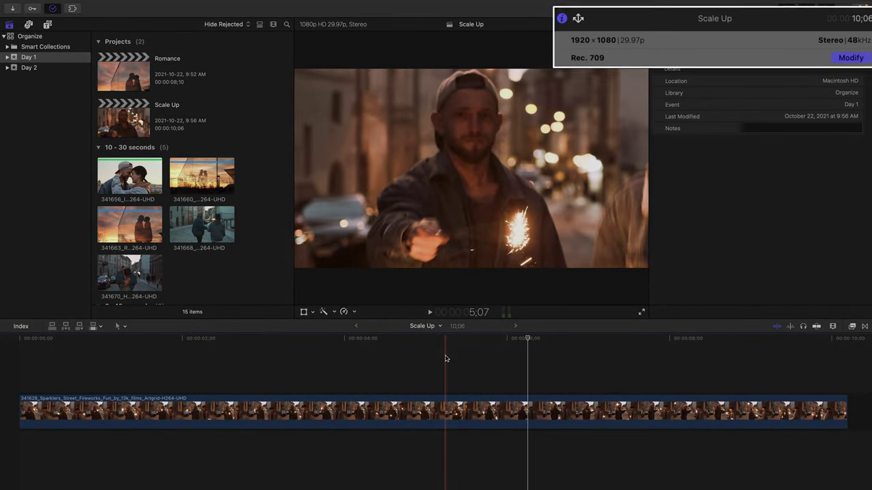
click(852, 59)
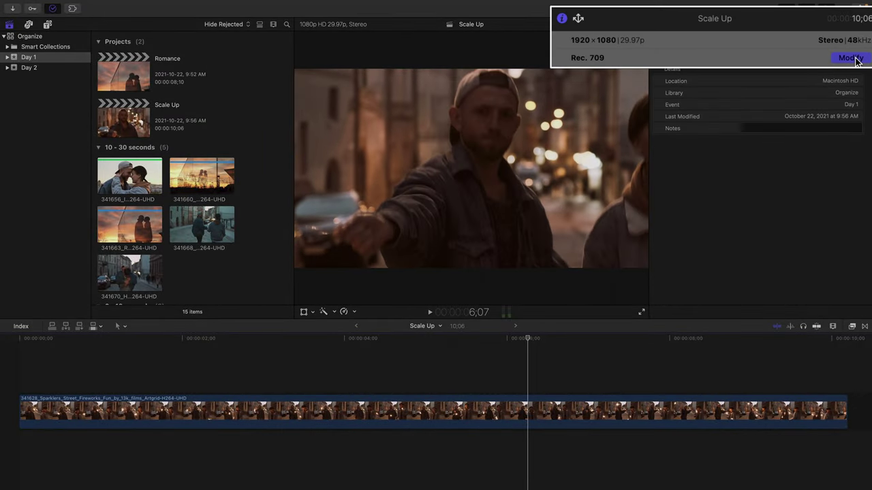